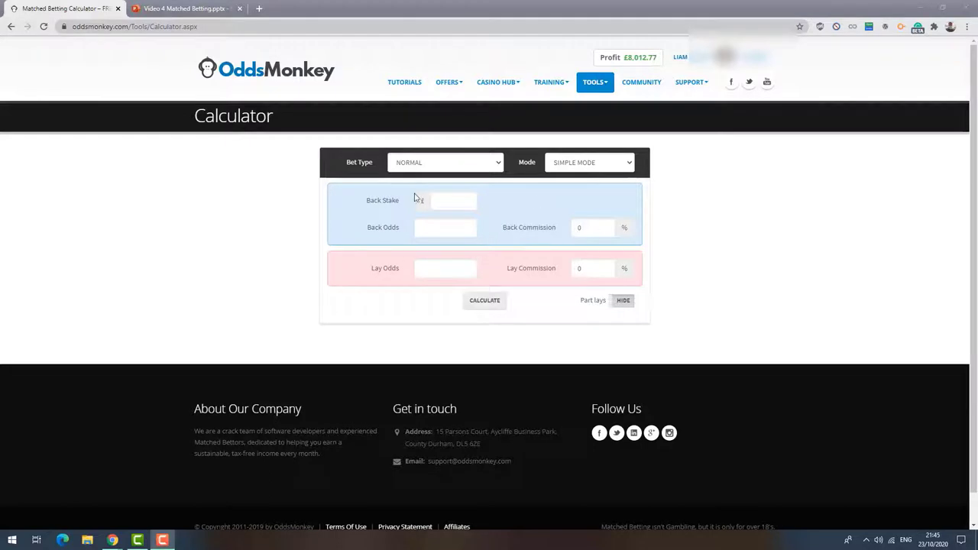
Enter a £20 back stake at back odds 3 and lay odds 3.2, highlighting the -£1.25 overall loss
{"action": "left_click", "coordinate": [463, 204]}
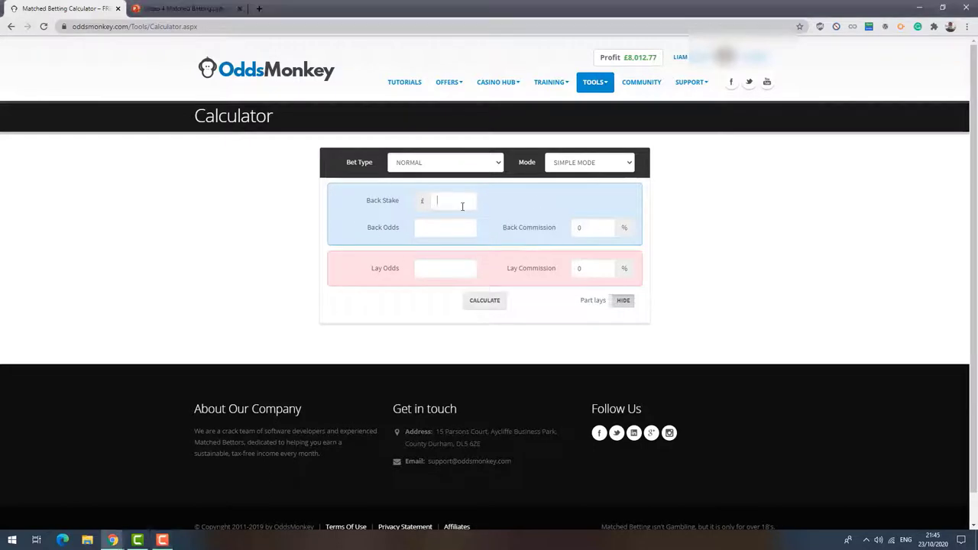
{"action": "type", "text": "20"}
{"action": "key", "text": "Tab"}
{"action": "type", "text": "3"}
{"action": "key", "text": "Tab"}
{"action": "type", "text": "3.2"}
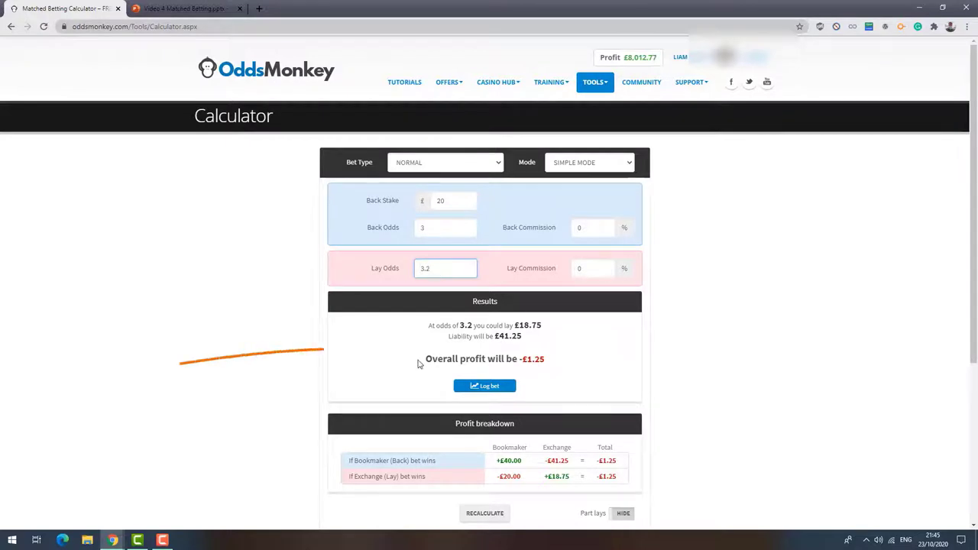
{"action": "left_click_drag", "start_coordinate": [422, 360], "coordinate": [558, 361]}
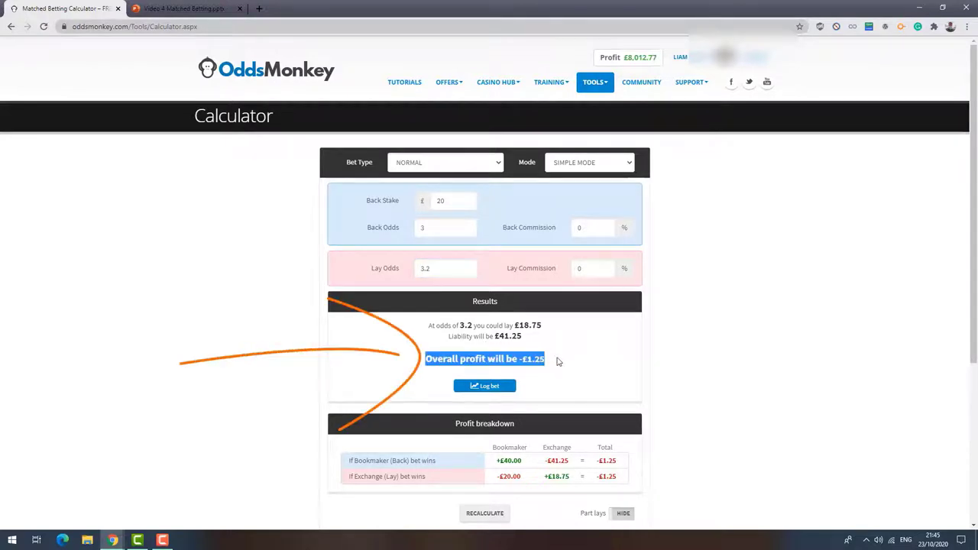
{"action": "left_click", "coordinate": [558, 361]}
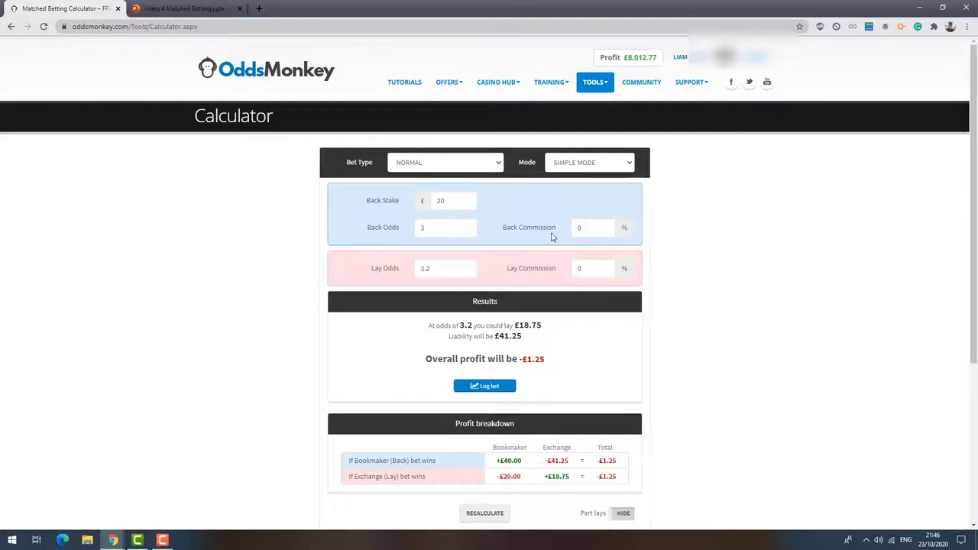
Change the back odds to 3.6 and highlight the resulting £2.50 profit
{"action": "double_click", "coordinate": [447, 228]}
{"action": "type", "text": "3.6"}
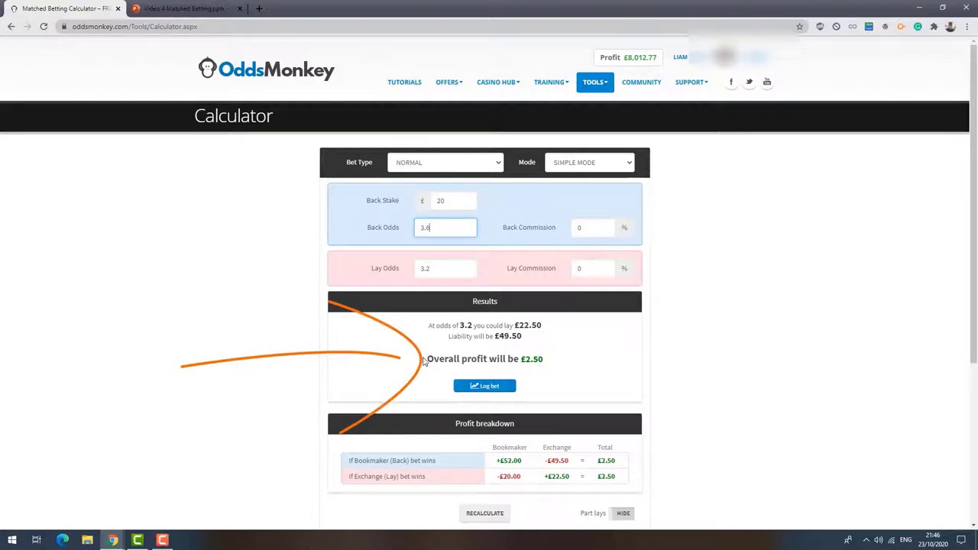
{"action": "left_click_drag", "start_coordinate": [424, 361], "coordinate": [556, 358]}
{"action": "left_click", "coordinate": [563, 361]}
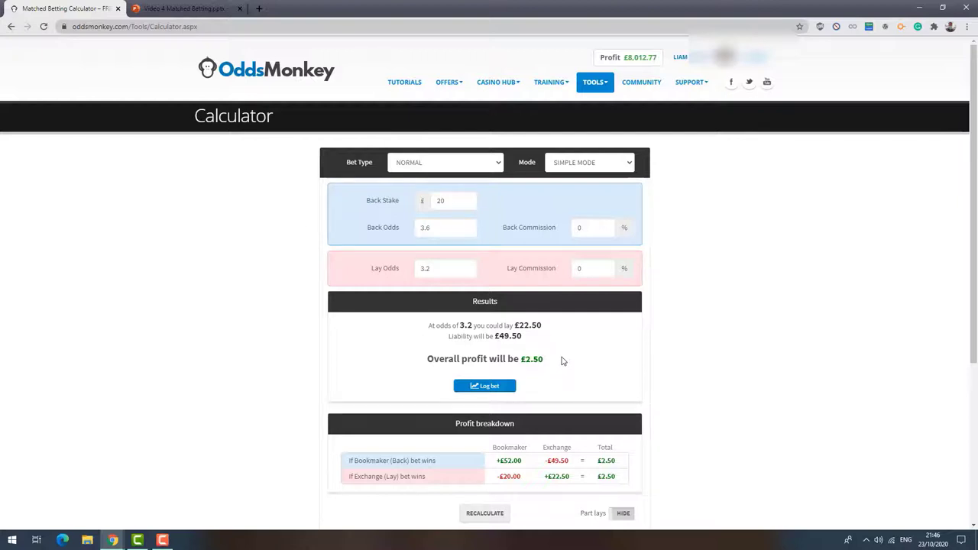
Try back odds 4 with lay odds 3.8, then back odds 5 with lay odds 3.9
{"action": "triple_click", "coordinate": [563, 361]}
{"action": "left_click_drag", "start_coordinate": [460, 231], "coordinate": [408, 231]}
{"action": "type", "text": "4"}
{"action": "key", "text": "Tab"}
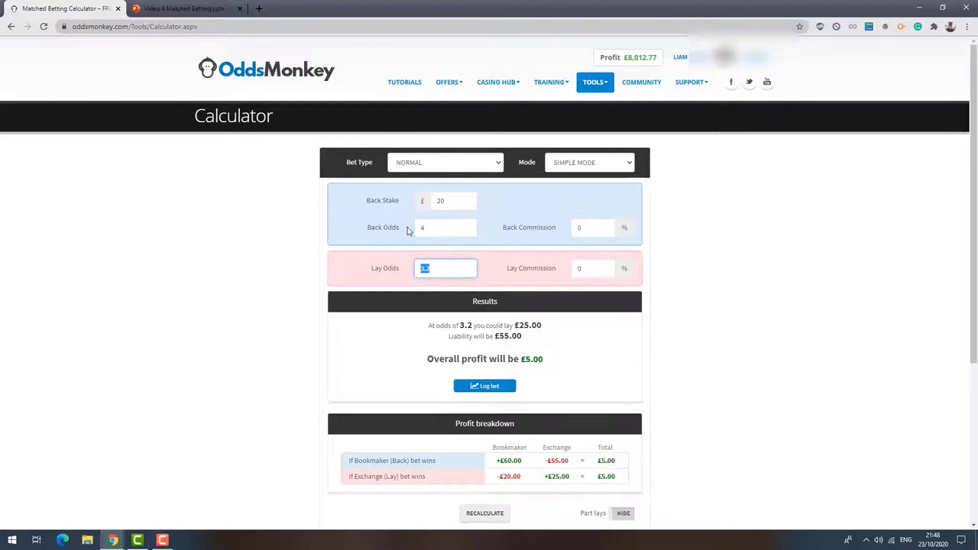
{"action": "type", "text": "3.8"}
{"action": "key", "text": "shift+Tab"}
{"action": "type", "text": "5"}
{"action": "key", "text": "Tab"}
{"action": "type", "text": "3.9"}
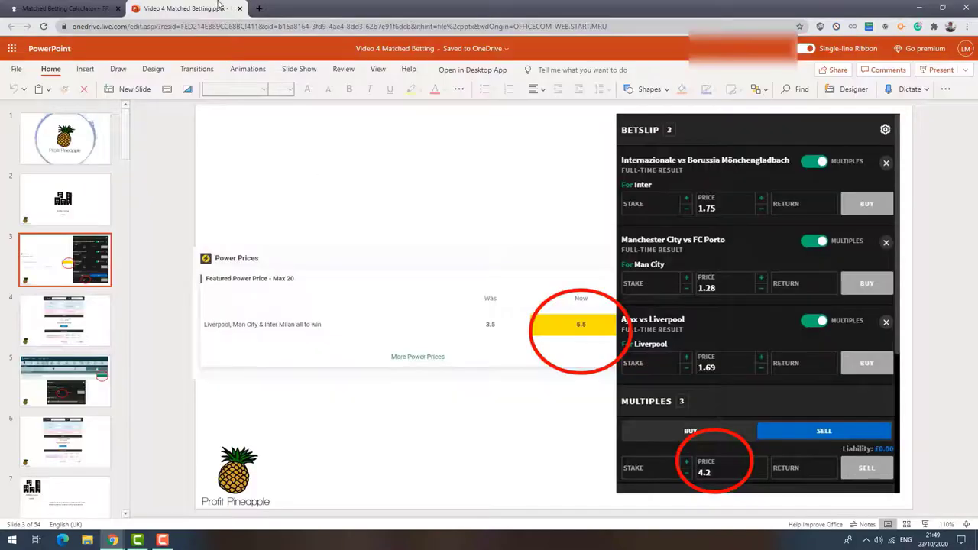
Switch to the Video 4 Matched Betting deck and present it from slide 3
{"action": "left_click", "coordinate": [221, 8]}
{"action": "left_click", "coordinate": [925, 524]}
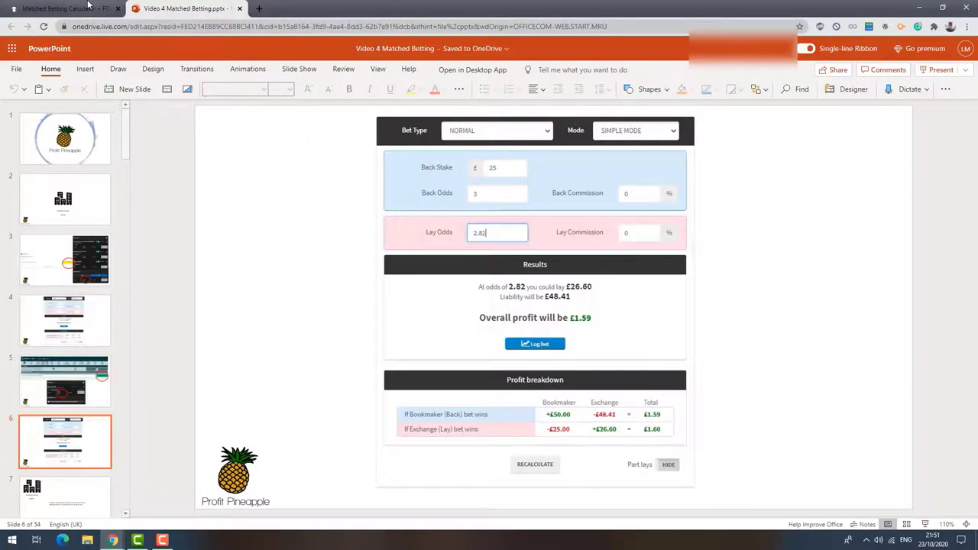
Back in the calculator, highlight the £5.64 overall profit, then show the Mode options
{"action": "left_click", "coordinate": [88, 5]}
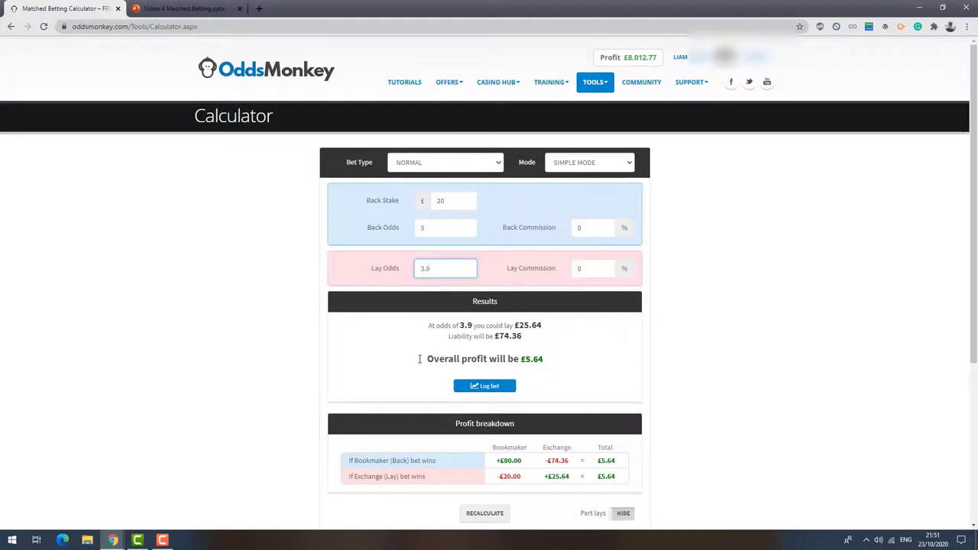
{"action": "left_click_drag", "start_coordinate": [419, 358], "coordinate": [552, 365]}
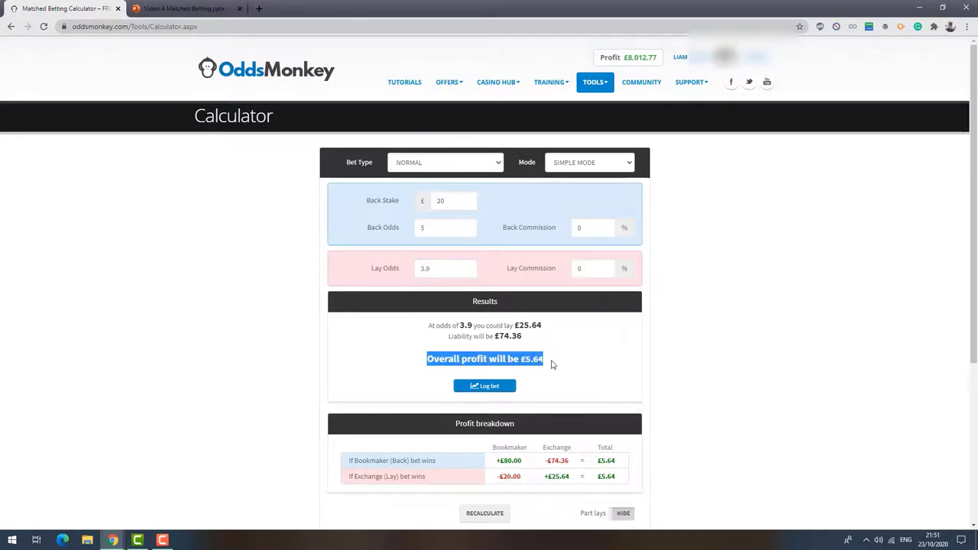
{"action": "left_click", "coordinate": [553, 365]}
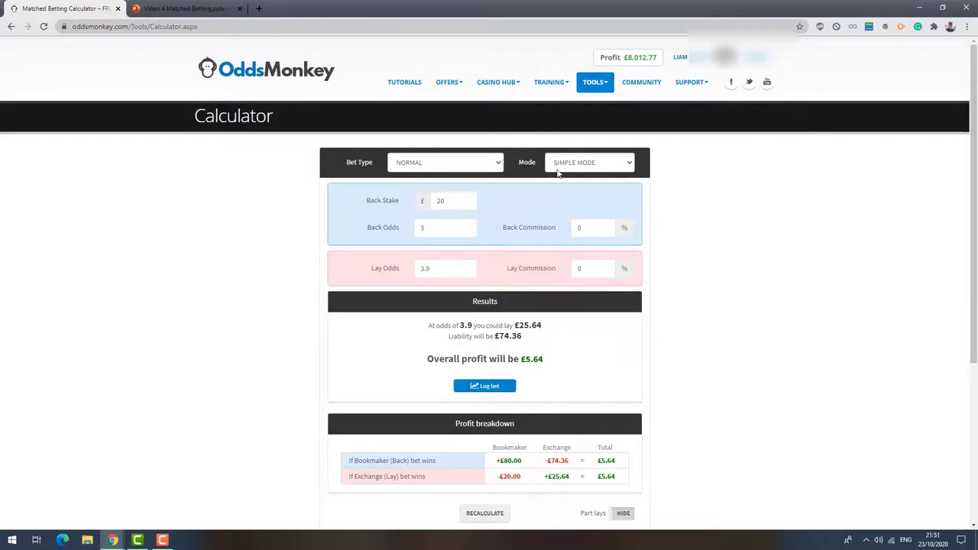
{"action": "left_click", "coordinate": [630, 163]}
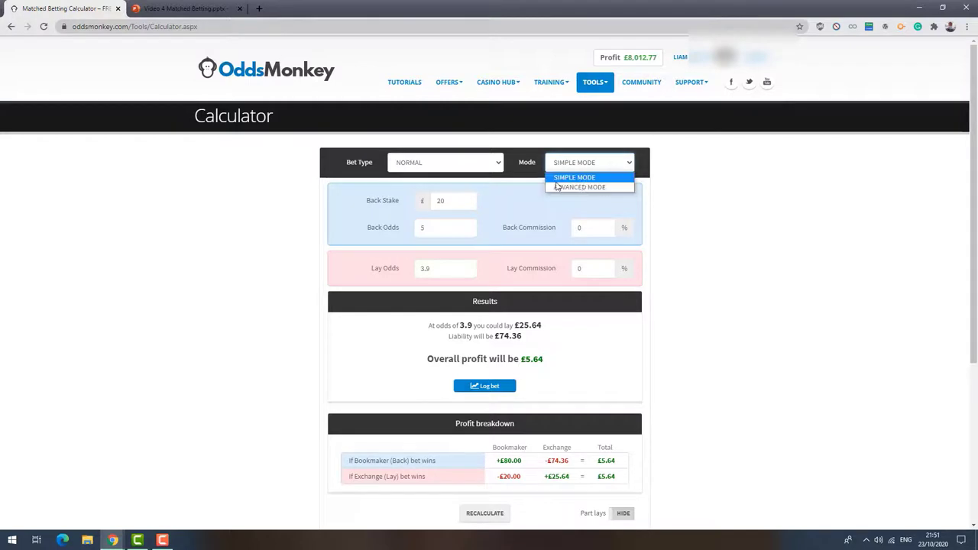
Switch to ADVANCED MODE and highlight the underlay results: £22.00 bookmaker win, £0.00 exchange win
{"action": "left_click", "coordinate": [613, 188]}
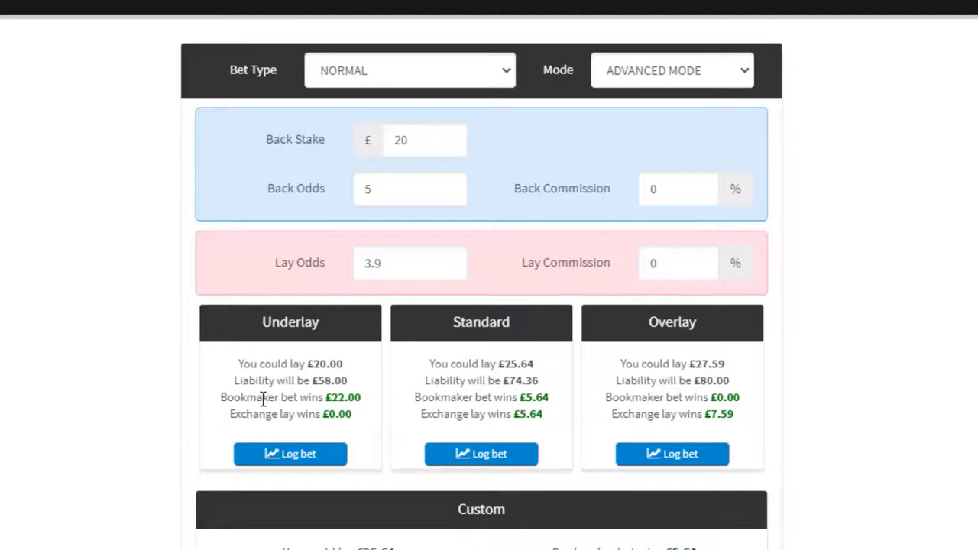
{"action": "left_click_drag", "start_coordinate": [222, 398], "coordinate": [369, 407]}
{"action": "left_click", "coordinate": [371, 397]}
{"action": "left_click_drag", "start_coordinate": [215, 398], "coordinate": [374, 403]}
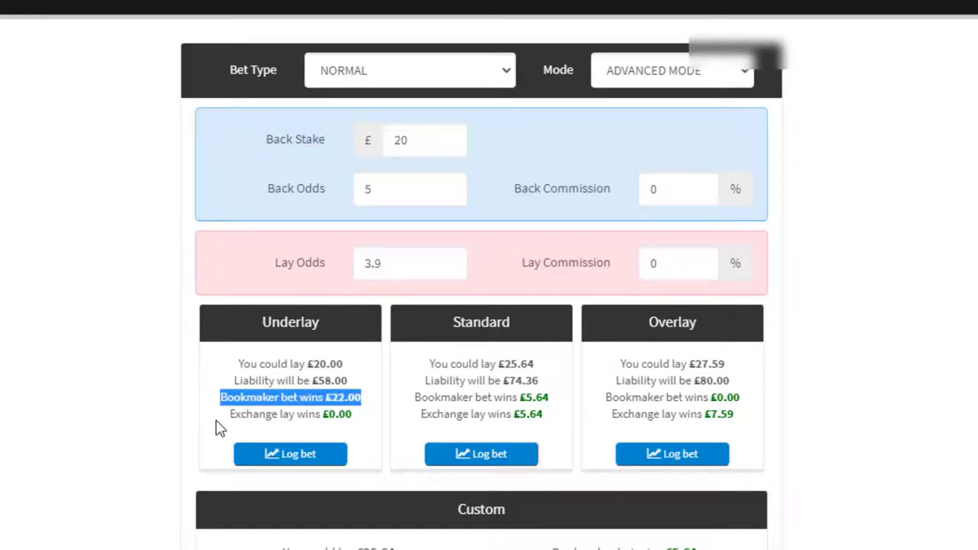
{"action": "left_click_drag", "start_coordinate": [229, 414], "coordinate": [365, 423]}
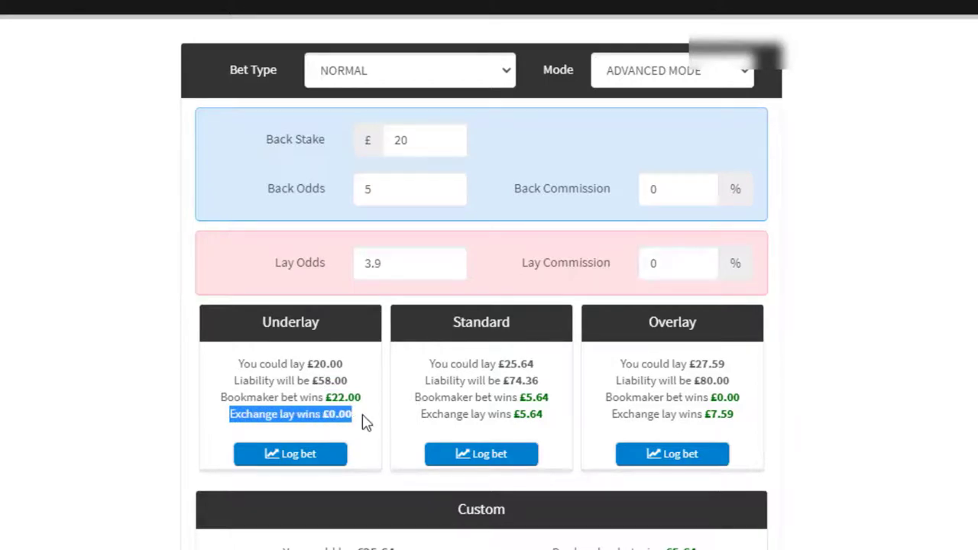
{"action": "left_click", "coordinate": [353, 372]}
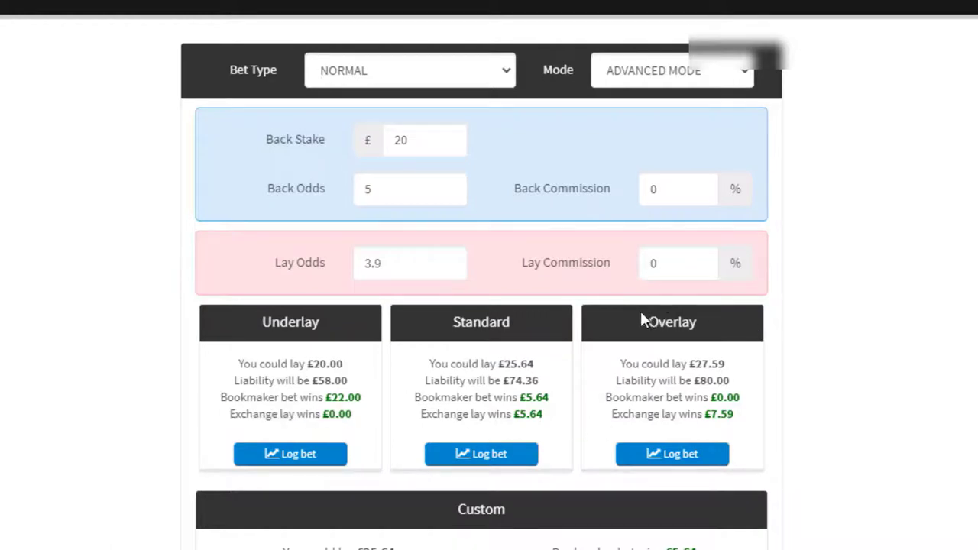
Highlight the Overlay column and its £7.59 exchange-win result
{"action": "left_click_drag", "start_coordinate": [641, 313], "coordinate": [731, 330]}
{"action": "left_click", "coordinate": [732, 330]}
{"action": "left_click_drag", "start_coordinate": [610, 422], "coordinate": [737, 419]}
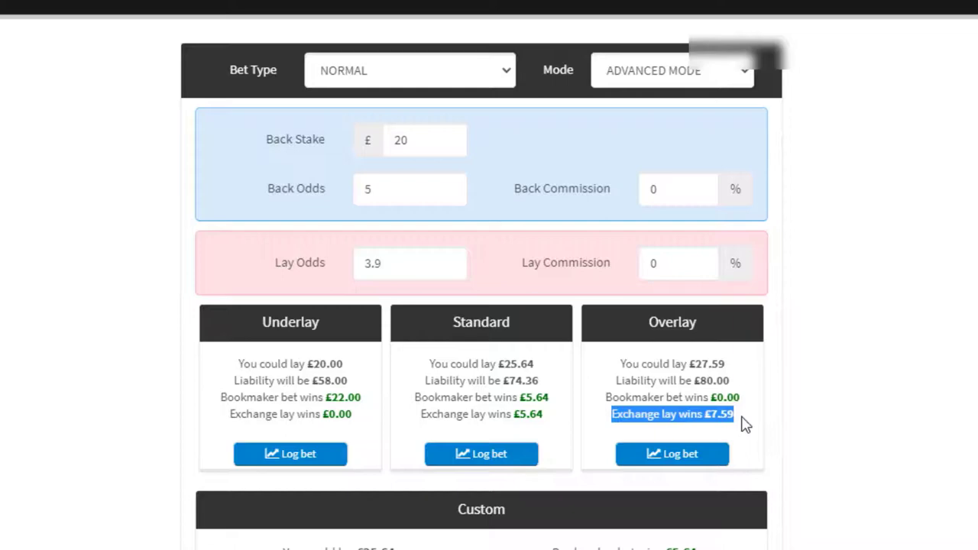
{"action": "left_click", "coordinate": [742, 427]}
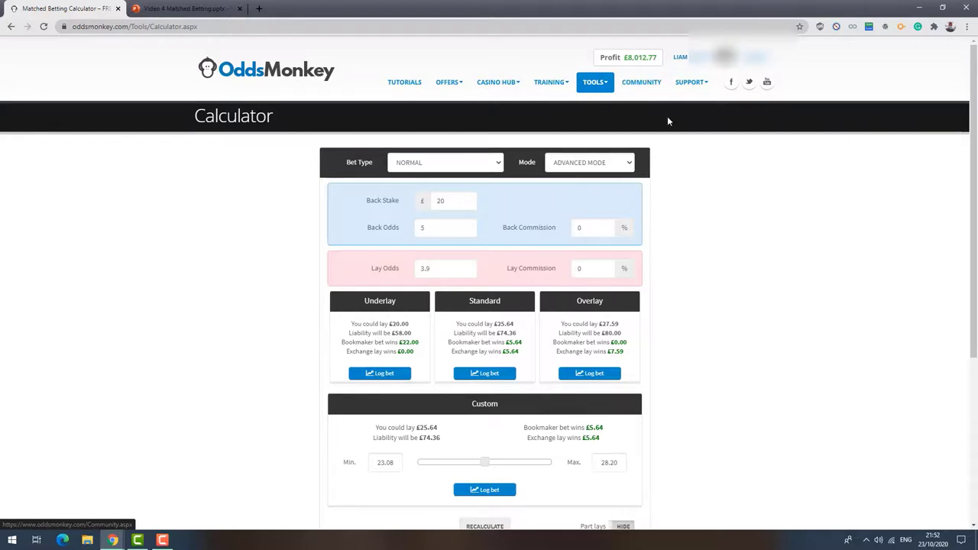
Search the OddsMonkey community for 'proce boosts no chat'
{"action": "left_click", "coordinate": [645, 86]}
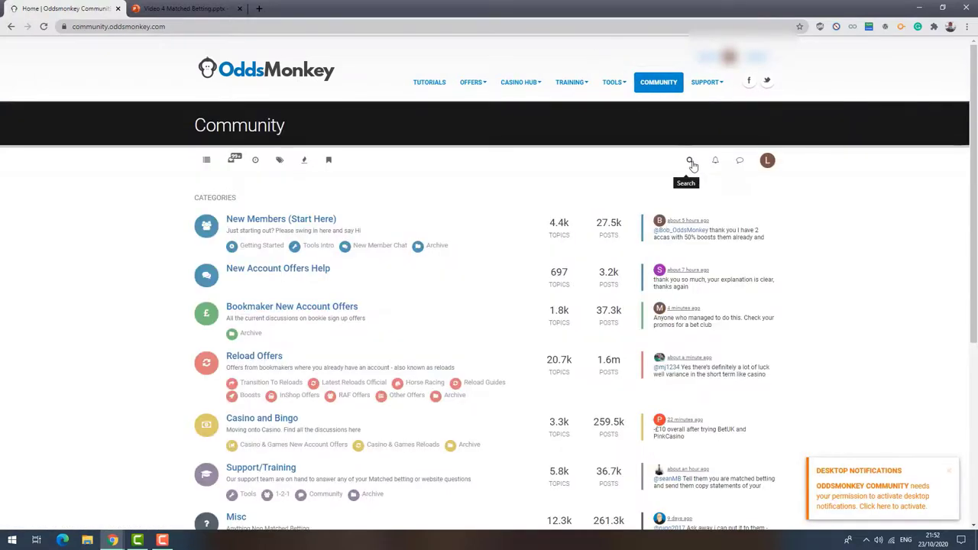
{"action": "left_click", "coordinate": [690, 162]}
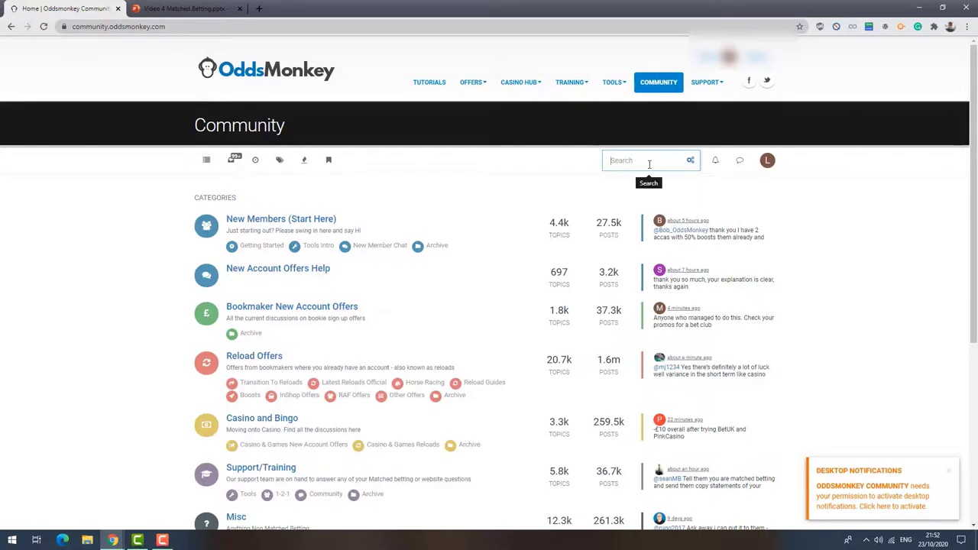
{"action": "type", "text": "pro"}
{"action": "type", "text": "ce boos"}
{"action": "type", "text": "ts n"}
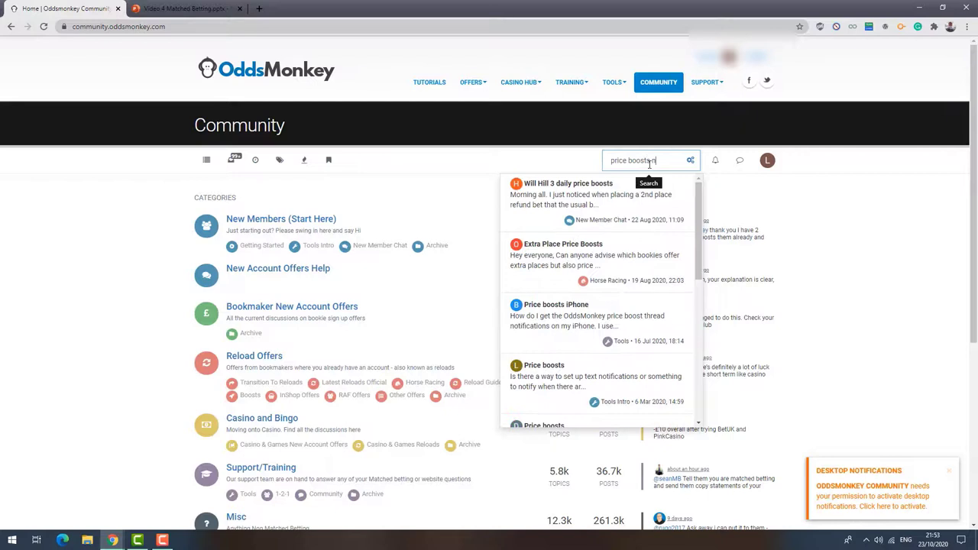
{"action": "type", "text": "o chat"}
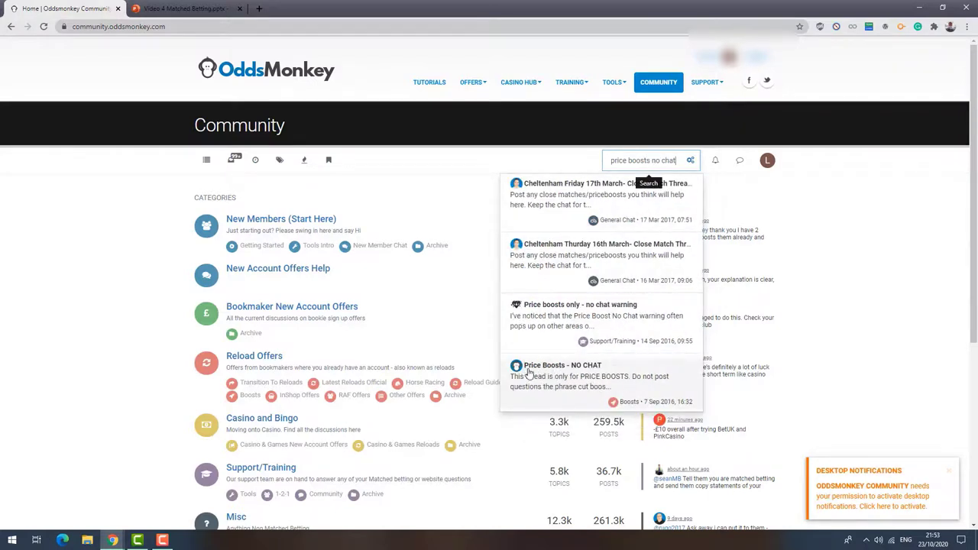
Open the Price Boosts - NO CHAT thread and highlight the latest boost's bookmaker and £20 max stake
{"action": "left_click", "coordinate": [600, 380]}
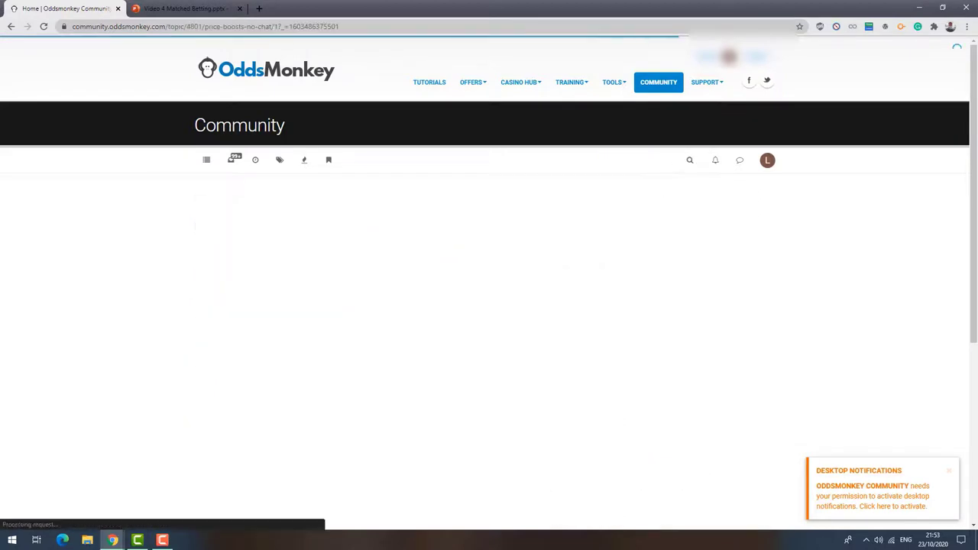
{"action": "scroll", "coordinate": [650, 309], "scroll_direction": "down", "scroll_amount": 4}
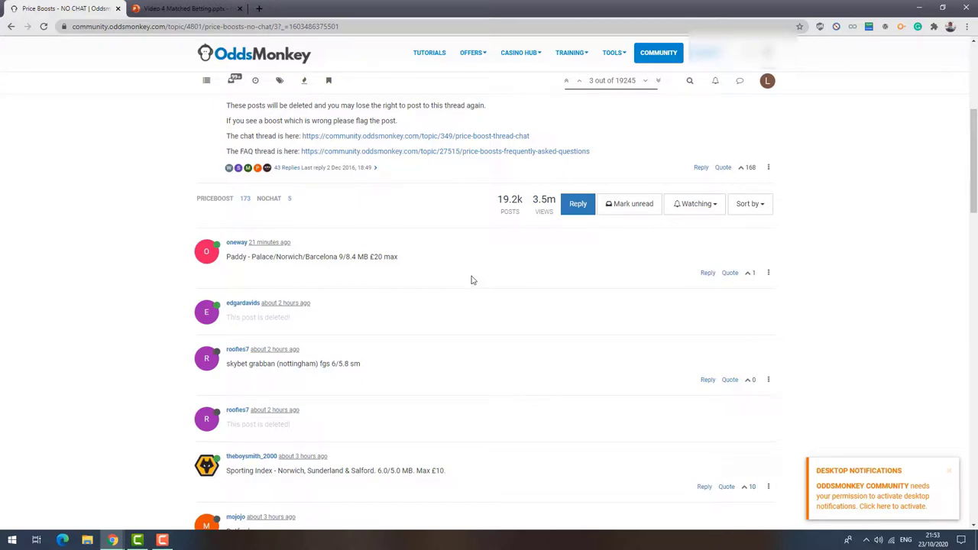
{"action": "left_click_drag", "start_coordinate": [227, 257], "coordinate": [404, 276]}
{"action": "left_click", "coordinate": [426, 288]}
Scroll further through the thread, highlighting a boost post's Max £10 limit
{"action": "scroll", "coordinate": [426, 289], "scroll_direction": "down", "scroll_amount": 2}
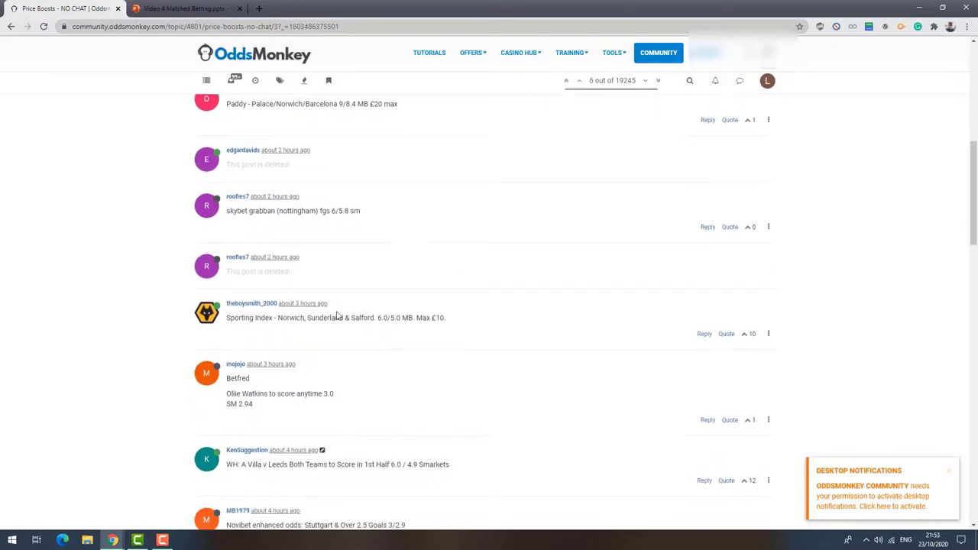
{"action": "left_click_drag", "start_coordinate": [240, 318], "coordinate": [401, 320]}
{"action": "left_click_drag", "start_coordinate": [417, 318], "coordinate": [446, 320]}
{"action": "left_click", "coordinate": [631, 334]}
{"action": "scroll", "coordinate": [305, 298], "scroll_direction": "down", "scroll_amount": 2}
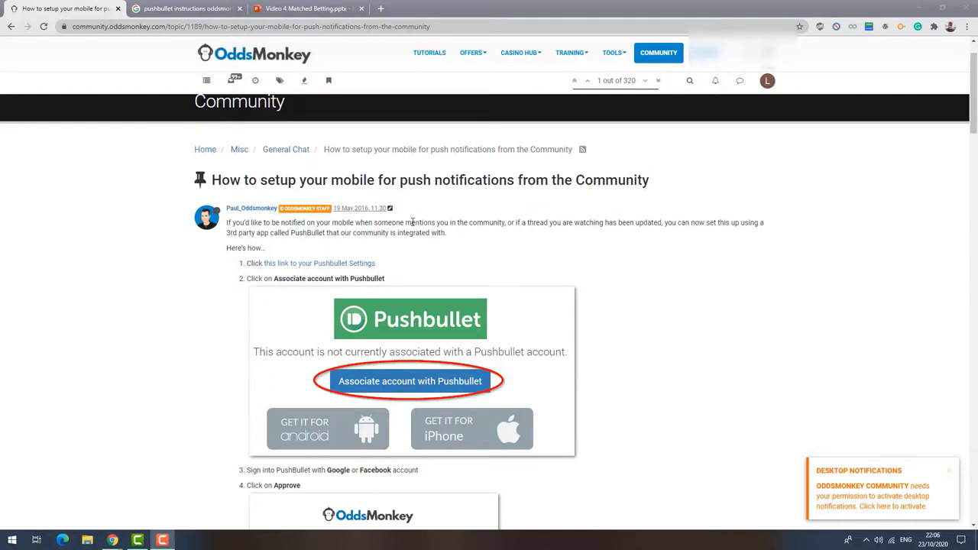
{"action": "left_click_drag", "start_coordinate": [217, 180], "coordinate": [649, 180]}
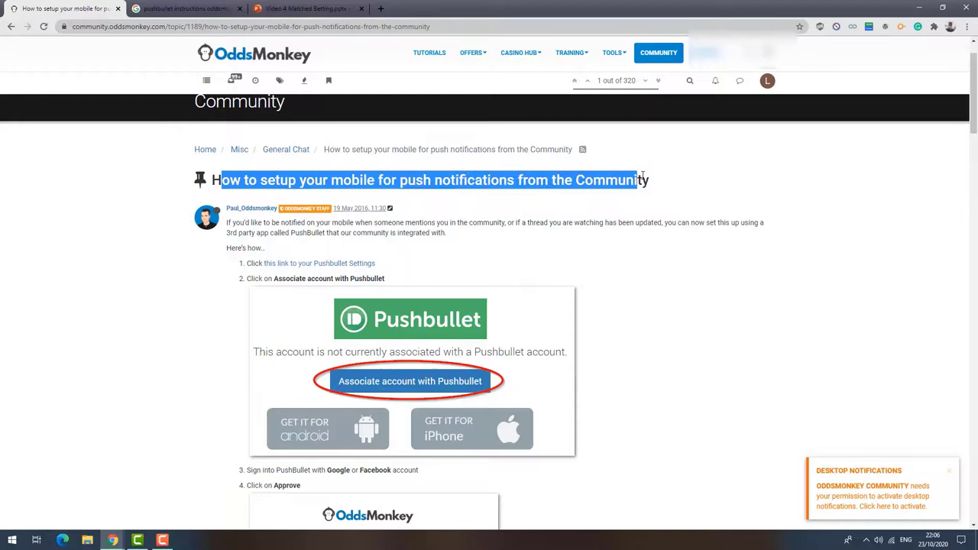
{"action": "scroll", "coordinate": [337, 227], "scroll_direction": "up", "scroll_amount": 2}
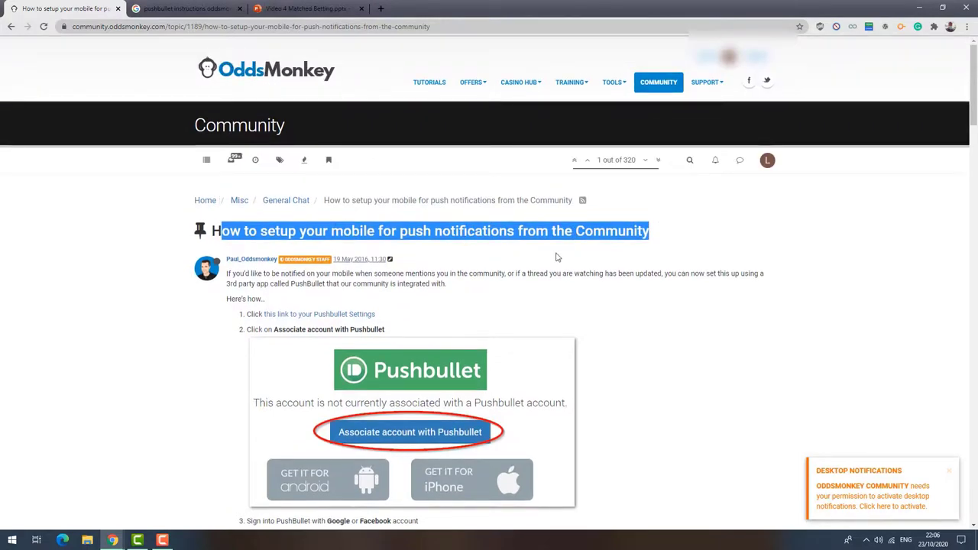
{"action": "left_click", "coordinate": [636, 266]}
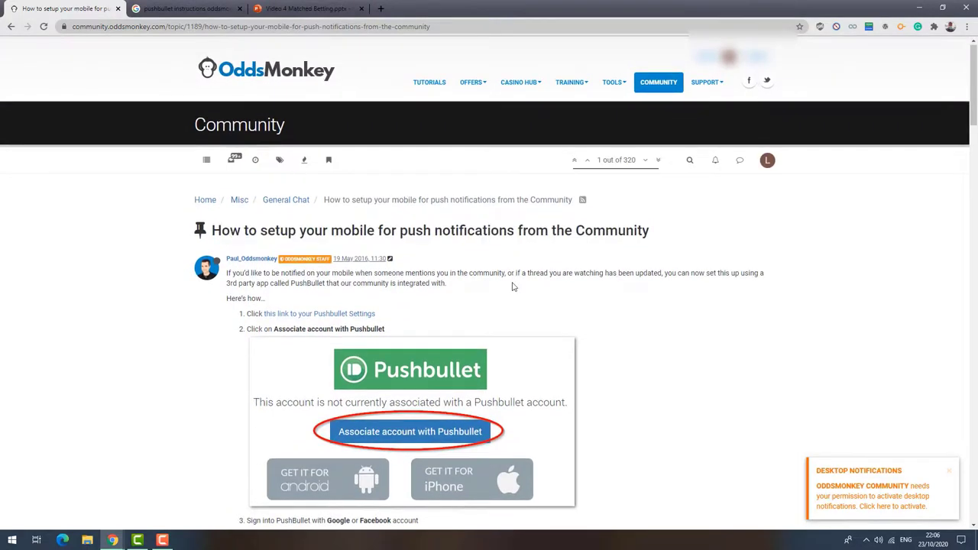
{"action": "scroll", "coordinate": [527, 268], "scroll_direction": "down", "scroll_amount": 6}
{"action": "scroll", "coordinate": [712, 365], "scroll_direction": "up", "scroll_amount": 6}
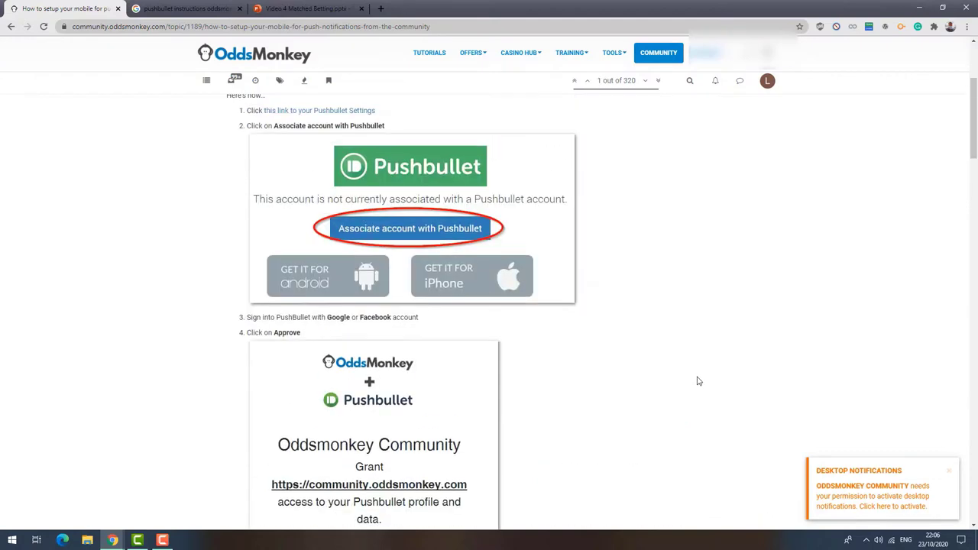